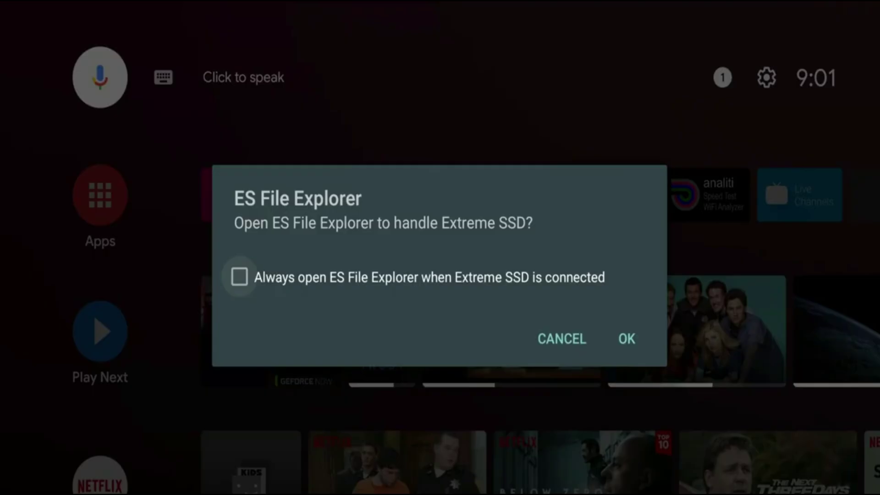
# Decline opening ES File Explorer for the Extreme SSD, and check the SanDisk USB drive notification
pyautogui.press('Down')
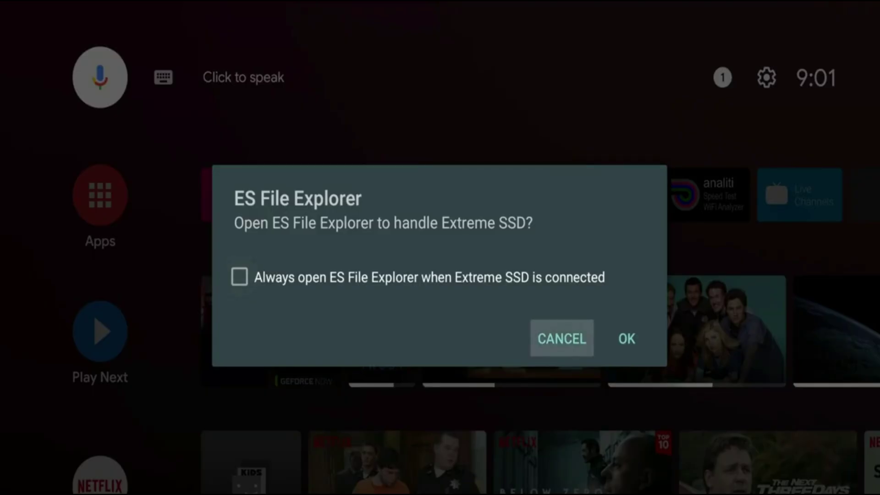
pyautogui.press('Return')
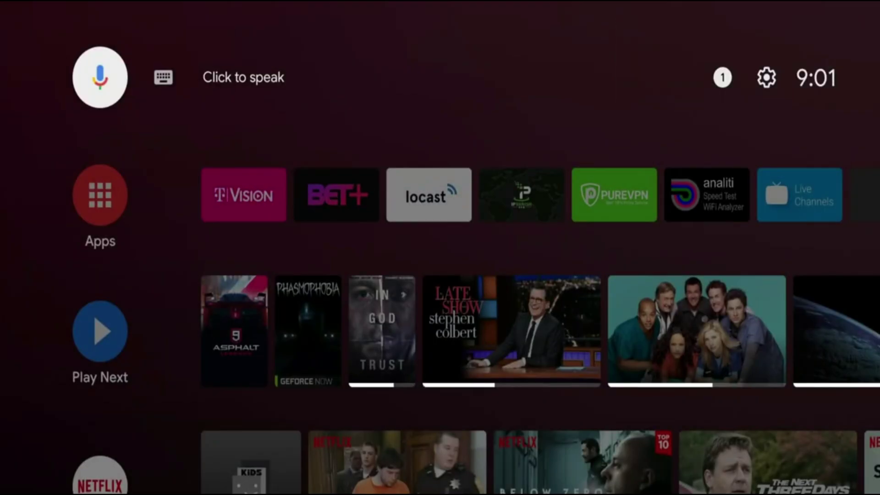
pyautogui.press('Right')
pyautogui.press('Right')
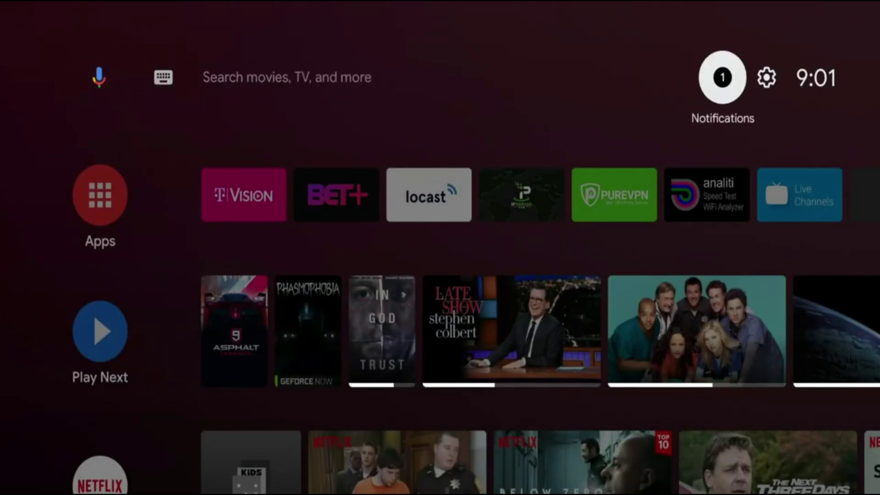
pyautogui.press('Return')
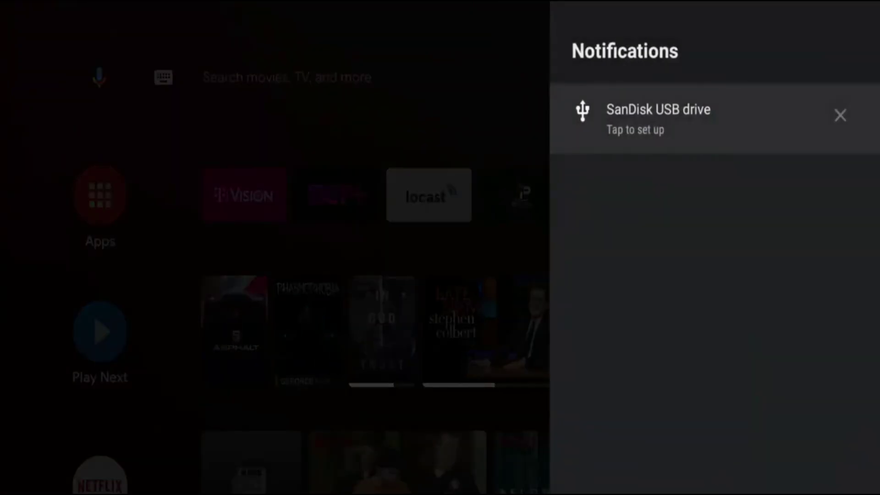
pyautogui.press('Escape')
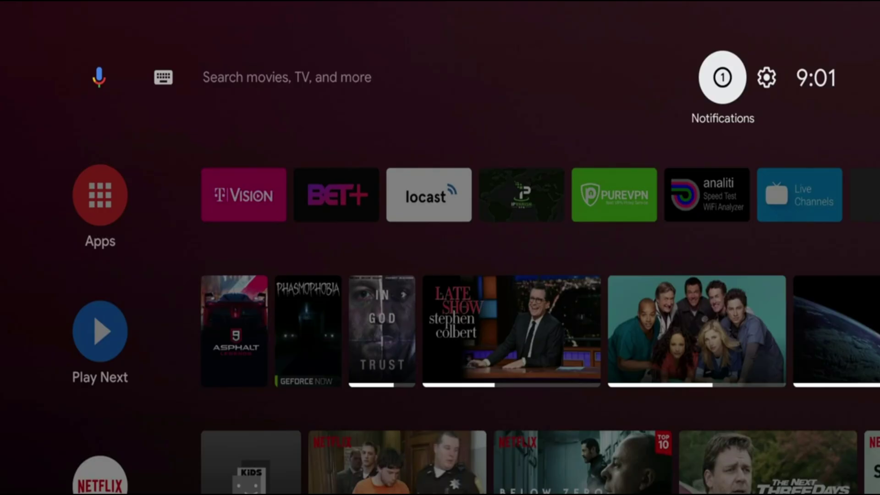
# Open the Device Preferences in the system settings
pyautogui.press('Right')
pyautogui.press('Left')
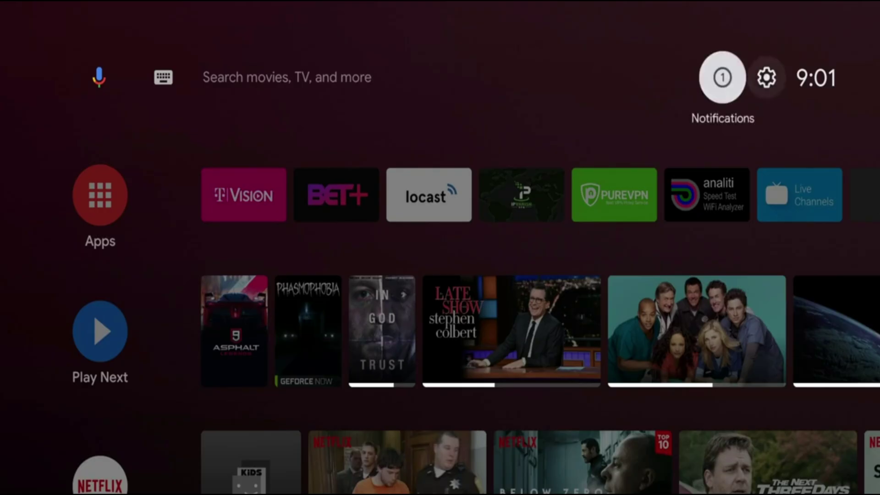
pyautogui.press('Left')
pyautogui.press('Right')
pyautogui.press('Right')
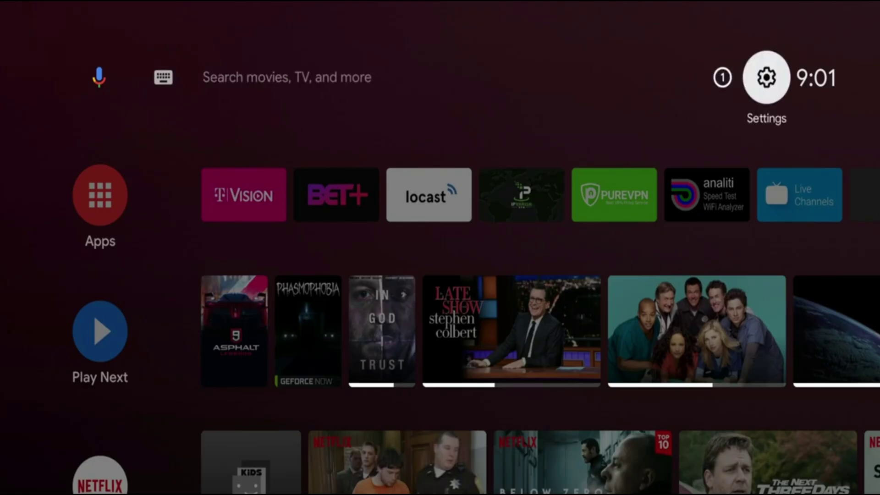
pyautogui.press('Return')
pyautogui.press('Down')
pyautogui.press('Down')
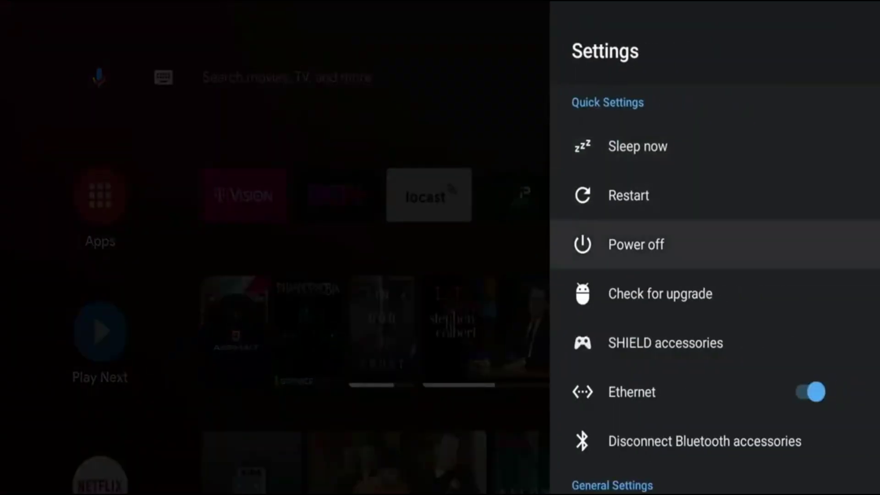
pyautogui.press('Down')
pyautogui.press('Down')
pyautogui.press('Down')
pyautogui.press('Down')
pyautogui.press('Down')
pyautogui.press('Down')
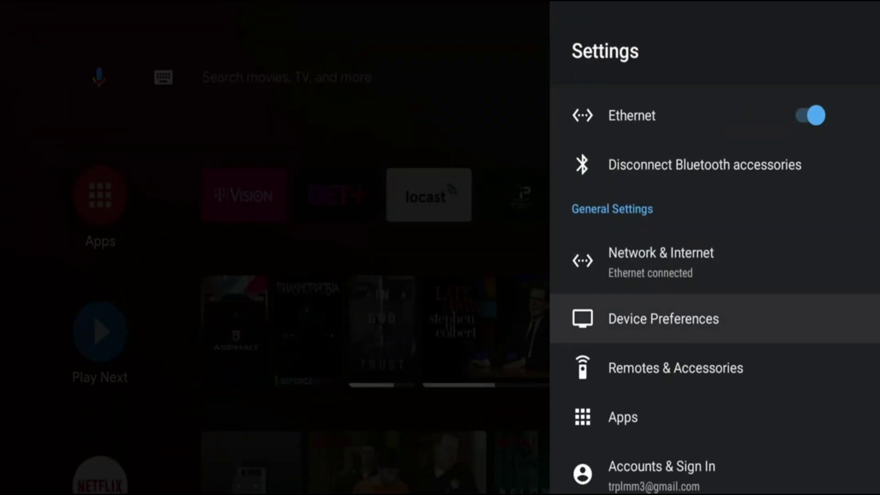
pyautogui.press('Return')
# Open the Storage settings within the device preferences
pyautogui.press('Up')
pyautogui.press('Up')
pyautogui.press('Down')
pyautogui.press('Down')
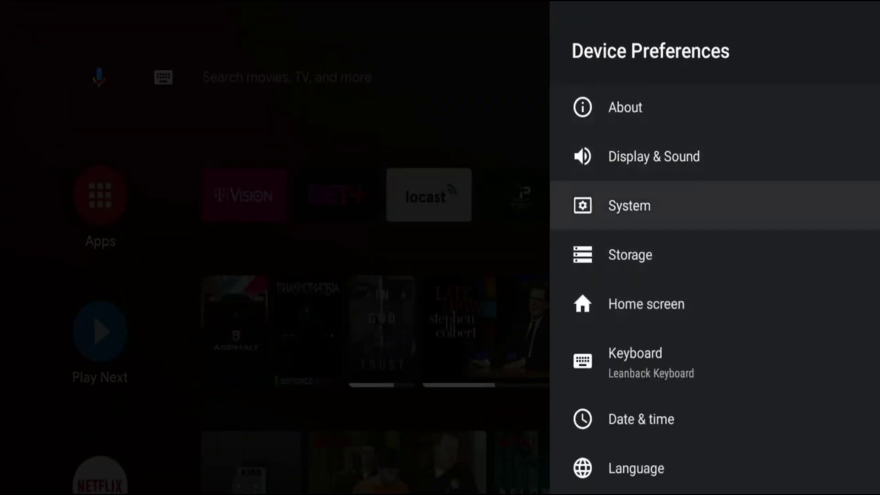
pyautogui.press('Down')
pyautogui.press('Return')
pyautogui.press('Up')
pyautogui.press('Up')
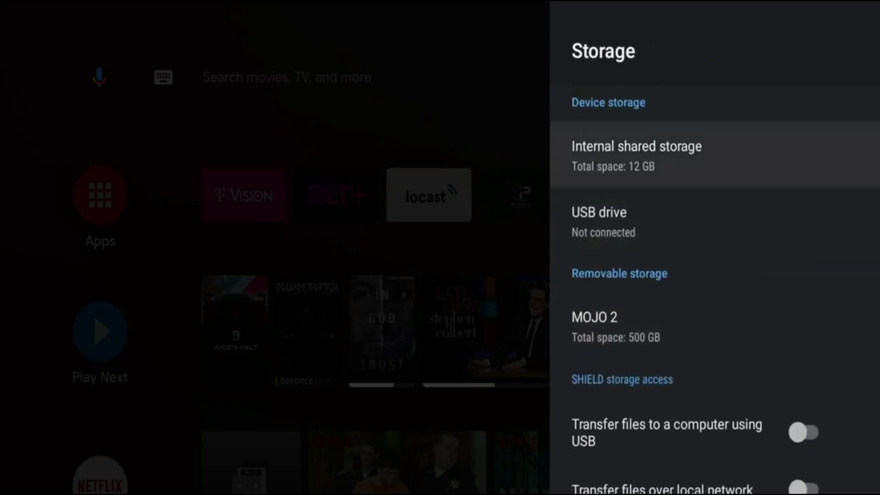
# View the details of the MOJO 2 removable drive and return to the storage list
pyautogui.press('Down')
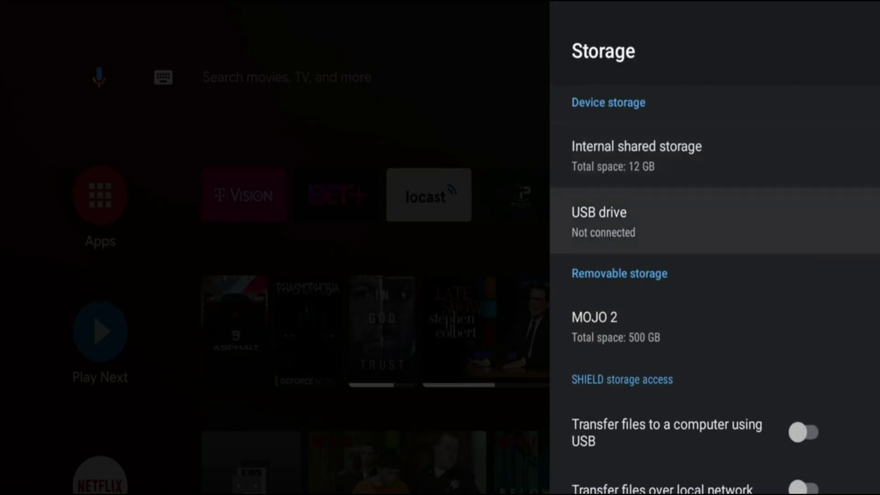
pyautogui.press('Down')
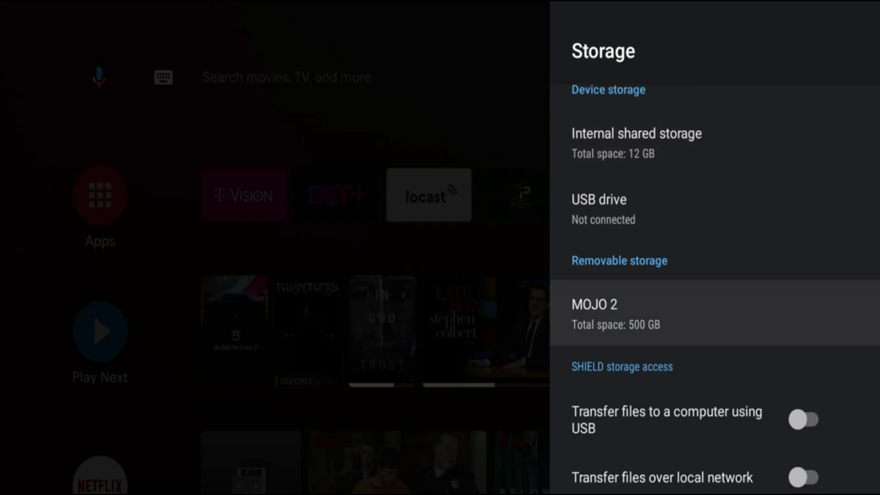
pyautogui.press('Return')
pyautogui.press('Up')
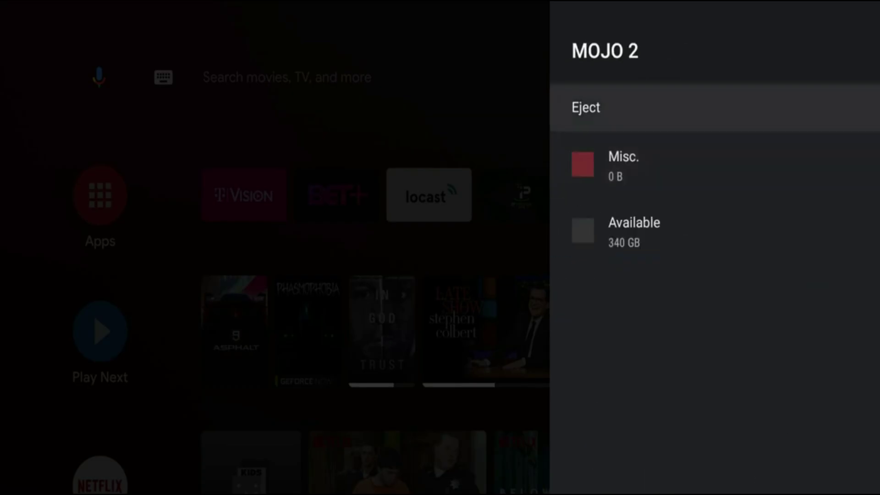
pyautogui.press('Down')
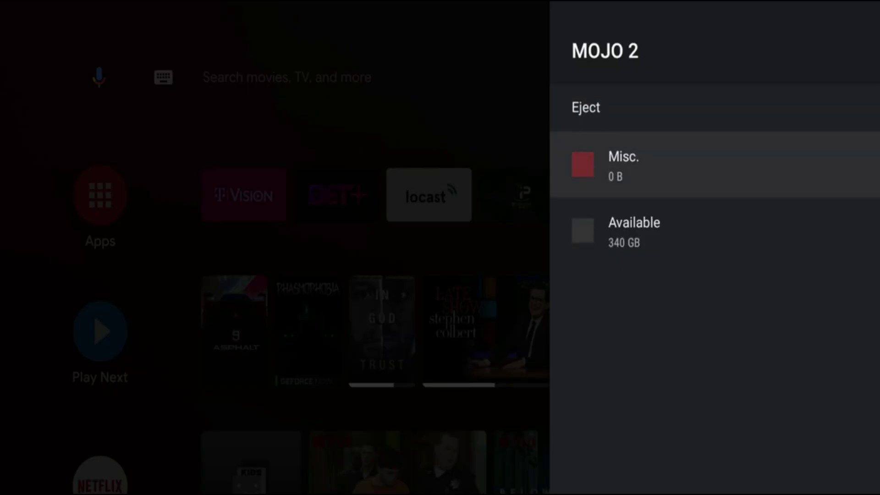
pyautogui.press('Escape')
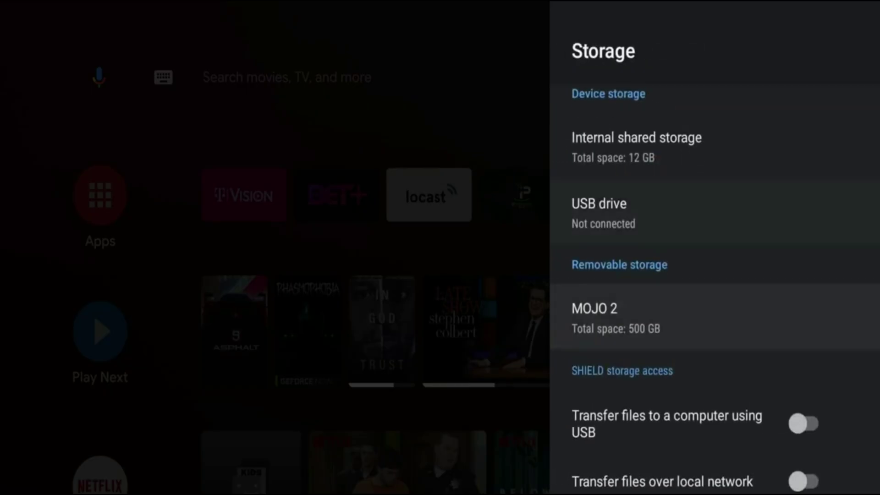
# Turn on transferring files over the local network in the SHIELD storage access settings
pyautogui.press('Up')
pyautogui.press('Down')
pyautogui.press('Down')
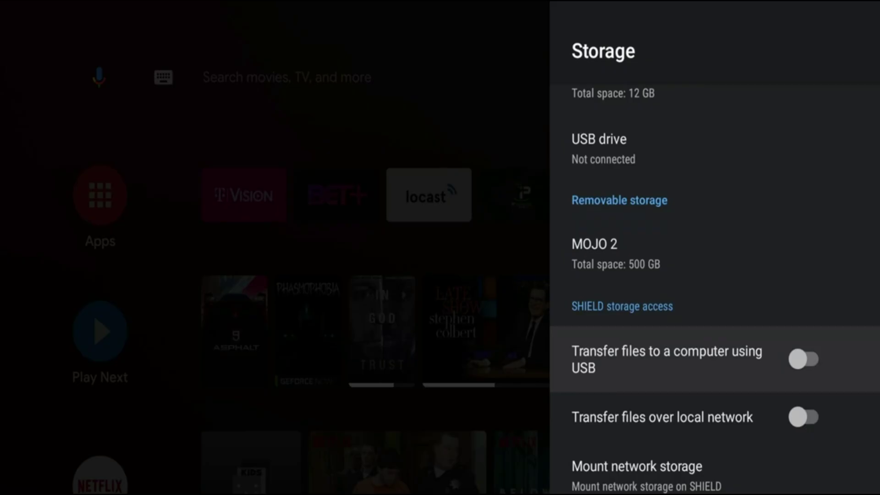
pyautogui.press('Down')
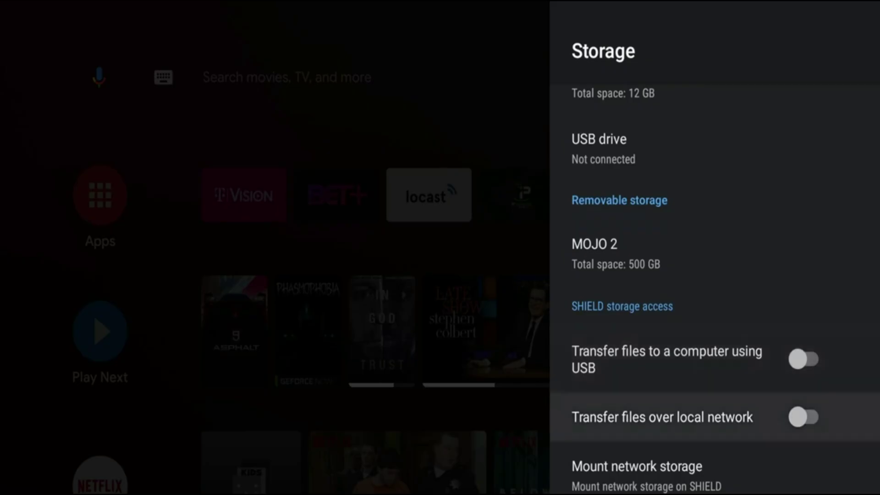
pyautogui.press('Return')
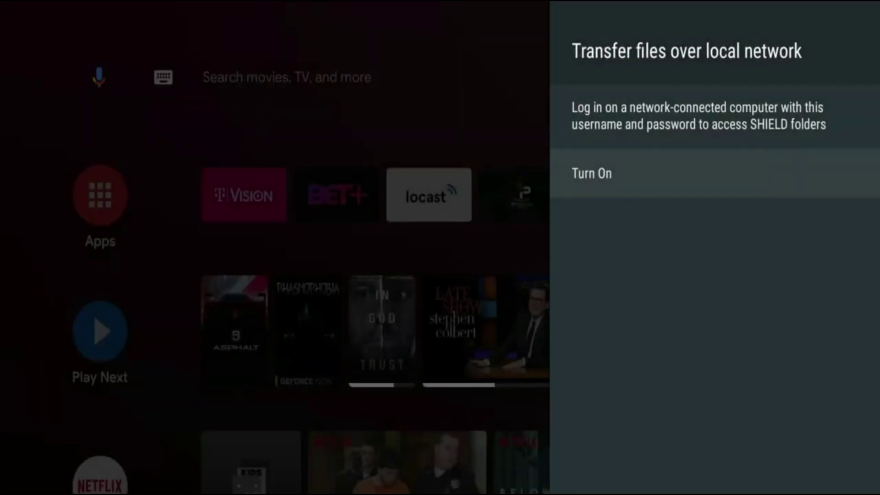
pyautogui.press('Return')
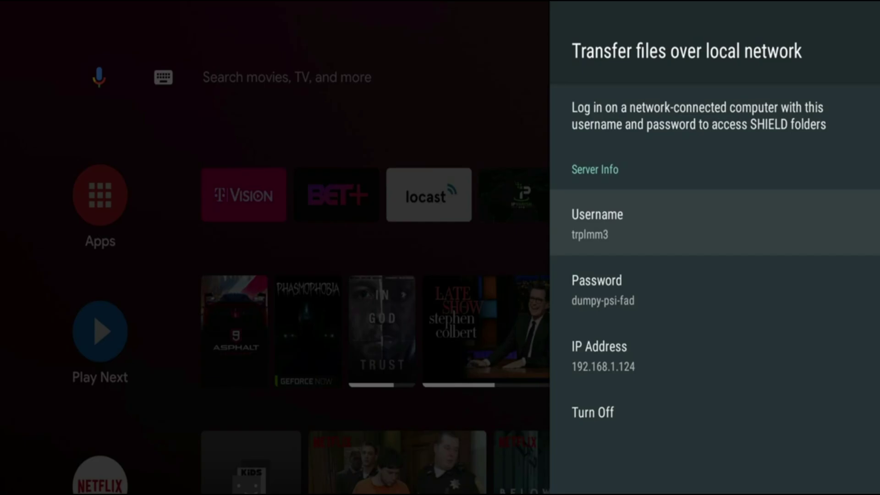
# Review the username, password and IP address entries for network file access, and return to the home screen
pyautogui.press('Return')
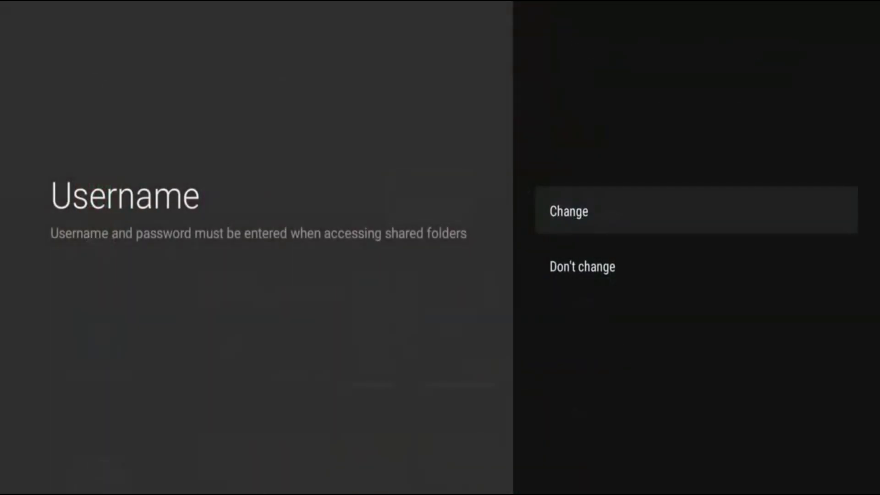
pyautogui.press('Escape')
pyautogui.press('Down')
pyautogui.press('Return')
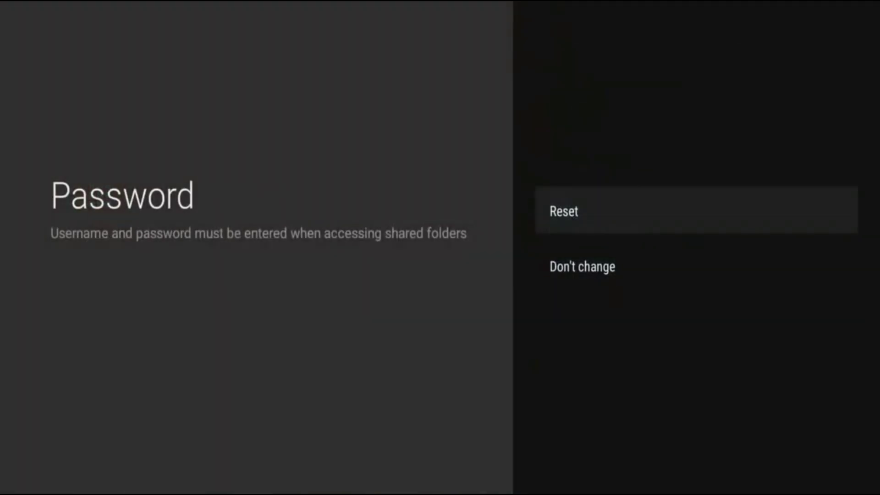
pyautogui.press('Escape')
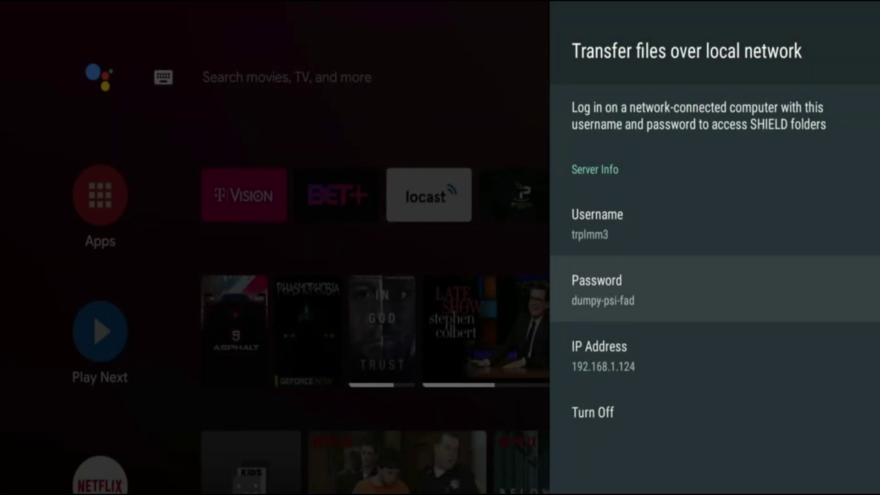
pyautogui.press('Down')
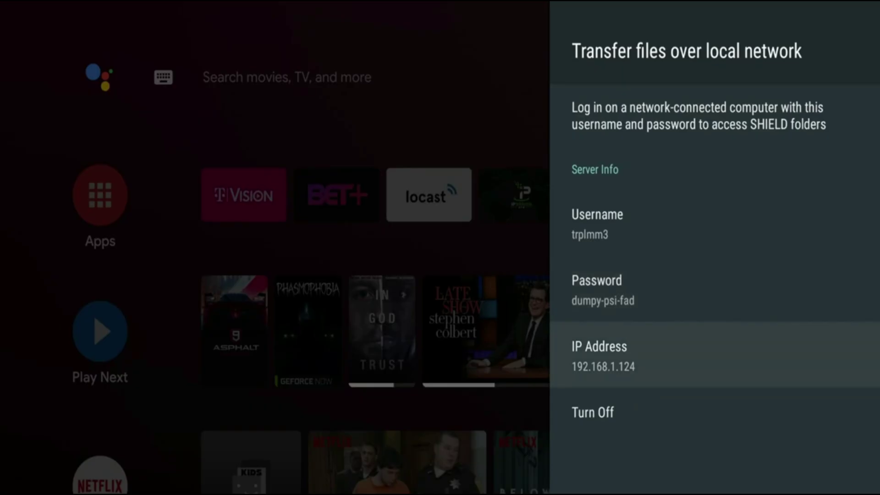
pyautogui.press('XF86AudioRaiseVolume')
pyautogui.press('Escape')
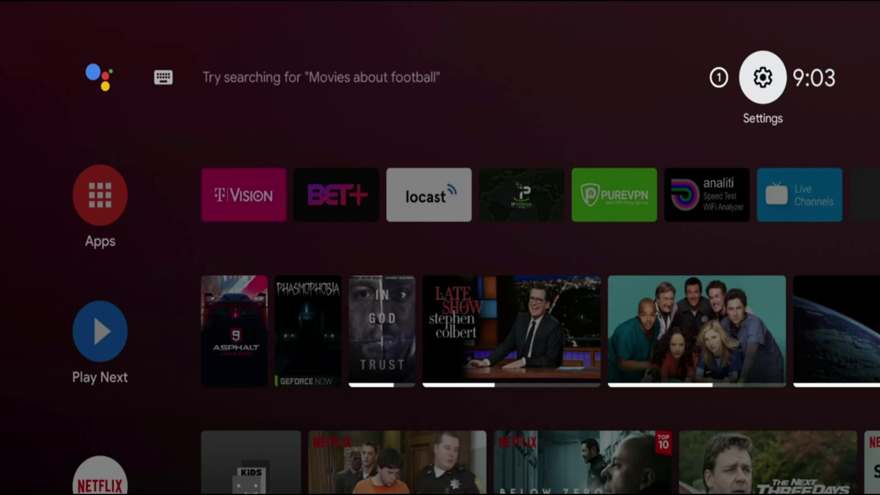
# Open the About page of the device preferences from the system settings
pyautogui.press('Return')
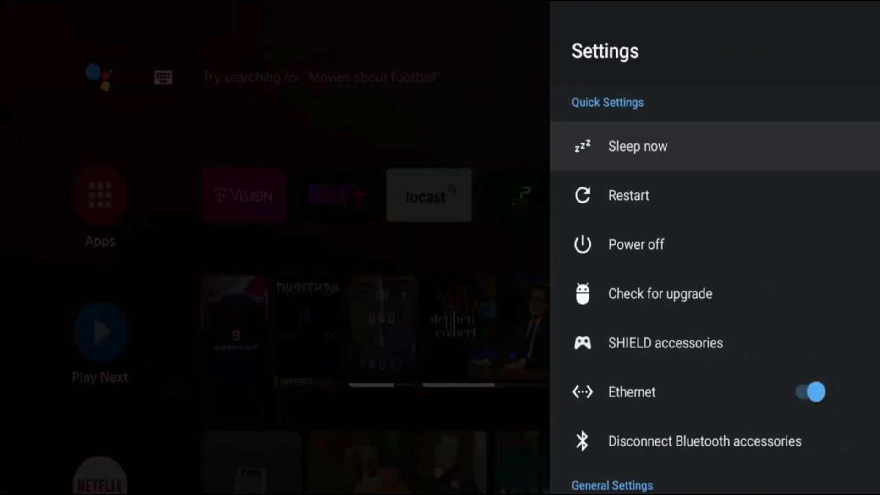
pyautogui.press('Down')
pyautogui.press('Down')
pyautogui.press('Down')
pyautogui.press('Down')
pyautogui.press('Down')
pyautogui.press('Down')
pyautogui.press('Down')
pyautogui.press('Down')
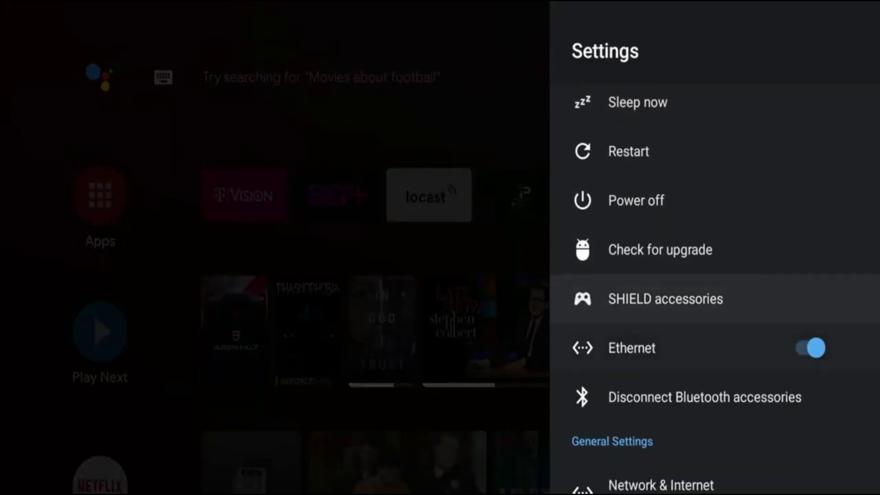
pyautogui.press('Return')
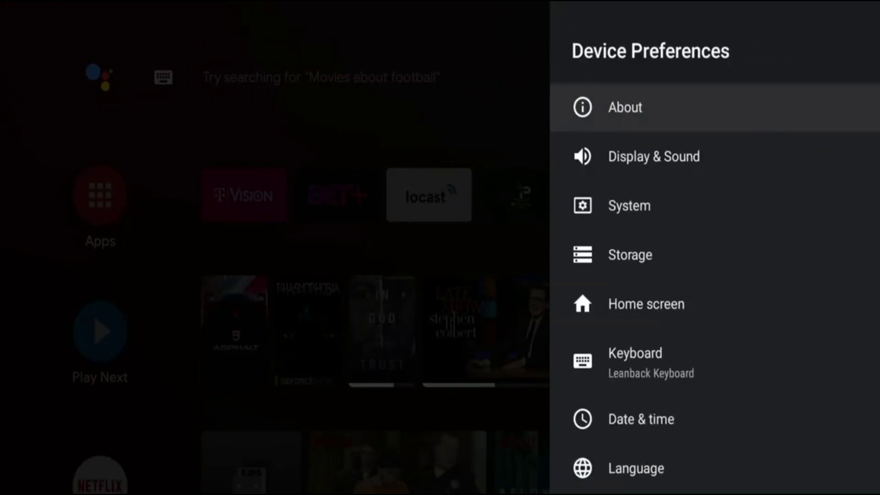
pyautogui.press('Return')
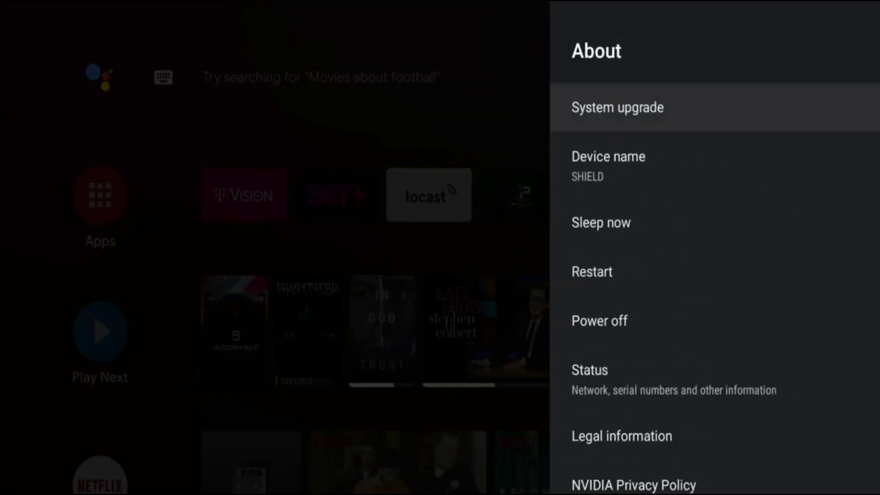
# Unlock the developer options by repeatedly selecting the Build entry on the About page, and return to the device preferences
pyautogui.press('Down')
pyautogui.press('Down')
pyautogui.press('Down')
pyautogui.press('Down')
pyautogui.press('Down')
pyautogui.press('Down')
pyautogui.press('Down')
pyautogui.press('Down')
pyautogui.press('Down')
pyautogui.press('Down')
pyautogui.press('Down')
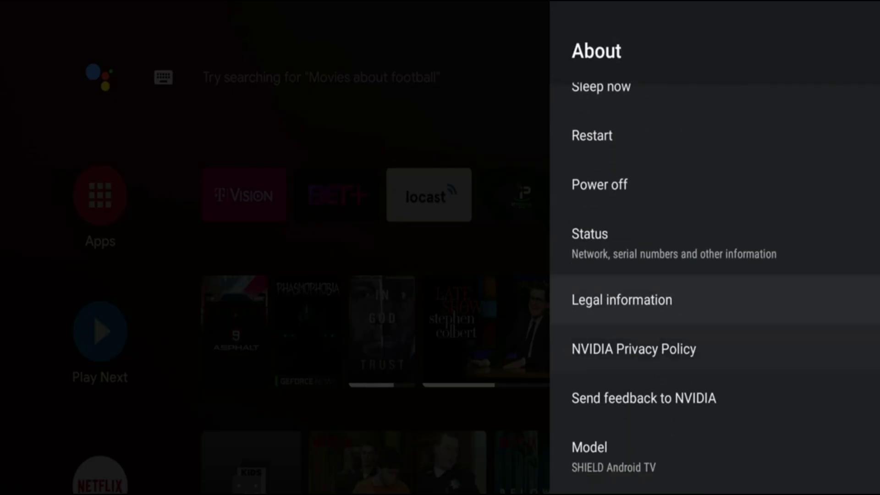
pyautogui.press('Down')
pyautogui.press('Down')
pyautogui.press('Down')
pyautogui.press('Down')
pyautogui.press('Down')
pyautogui.press('Down')
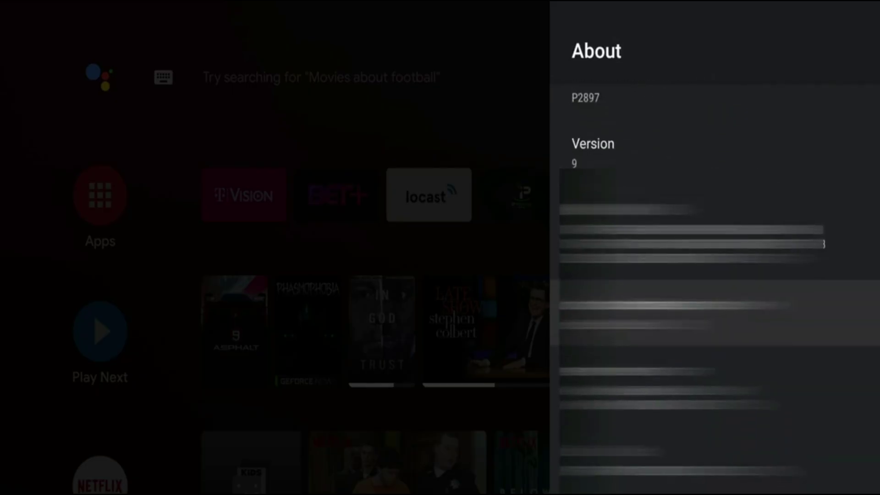
pyautogui.press('Down')
pyautogui.press('Down')
pyautogui.press('Down')
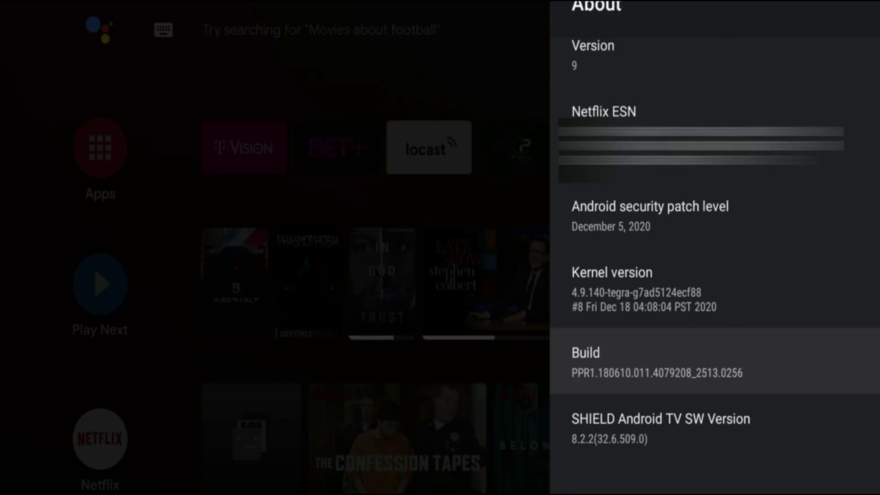
pyautogui.press('Return')
pyautogui.press('Return')
pyautogui.press('Return')
pyautogui.press('Escape')
# Open the Developer options page from the device preferences
pyautogui.press('Down')
pyautogui.press('Down')
pyautogui.press('Down')
pyautogui.press('Down')
pyautogui.press('Down')
pyautogui.press('Down')
pyautogui.press('Down')
pyautogui.press('Down')
pyautogui.press('Down')
pyautogui.press('Down')
pyautogui.press('Down')
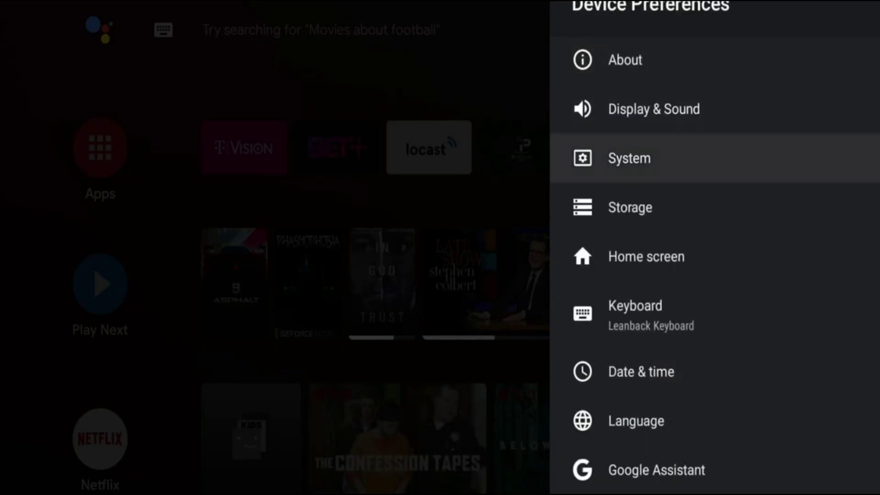
pyautogui.press('Down')
pyautogui.press('Down')
pyautogui.press('Down')
pyautogui.press('Down')
pyautogui.press('Down')
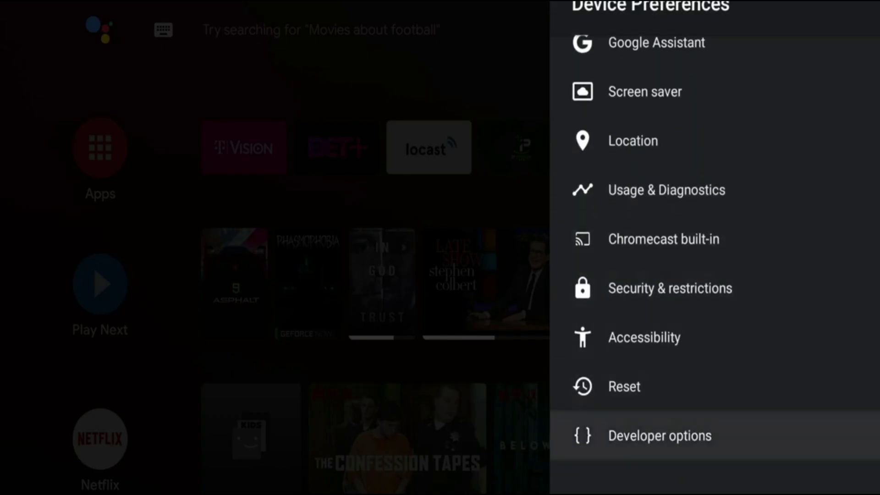
pyautogui.press('Return')
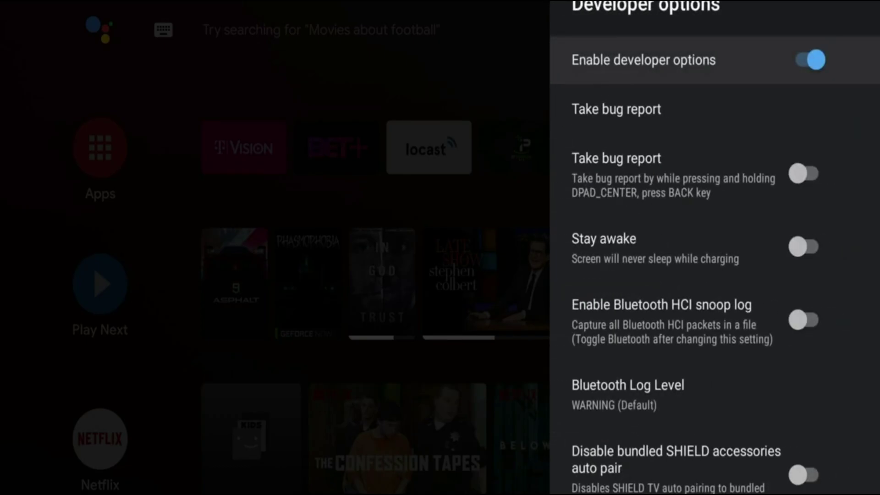
# Turn on the Stay awake option in the developer options and leave the page
pyautogui.press('Down')
pyautogui.press('Down')
pyautogui.press('Down')
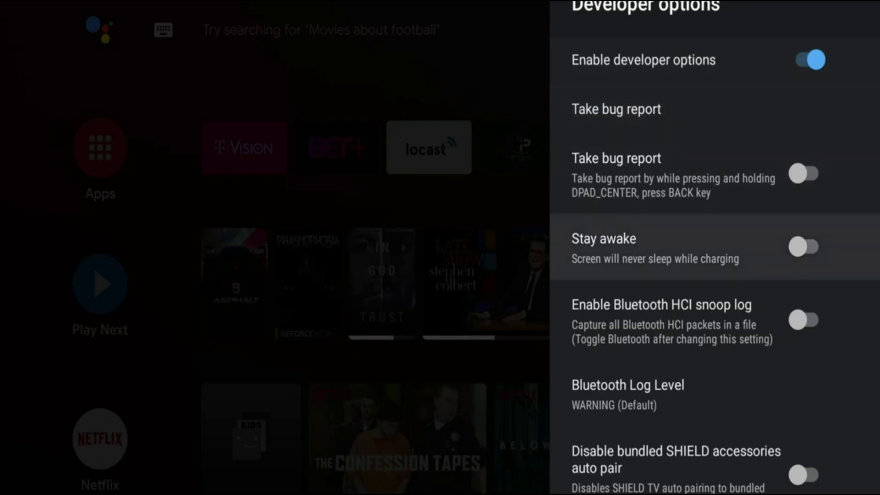
pyautogui.press('Return')
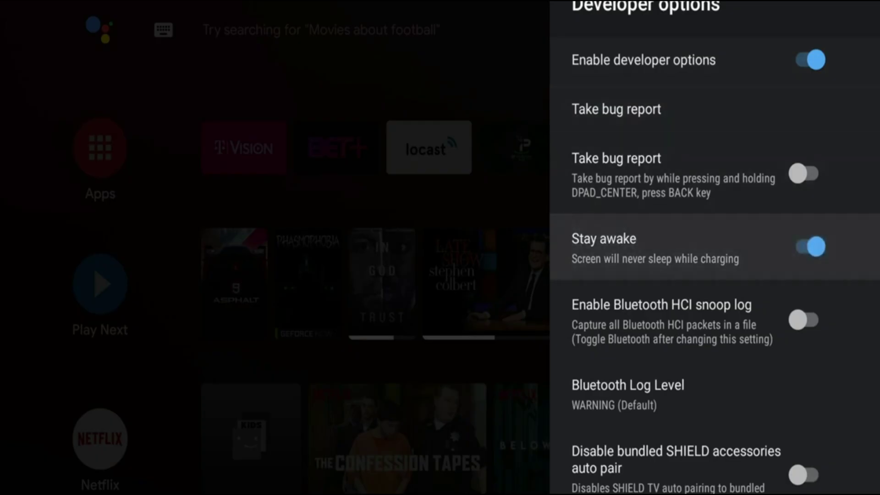
pyautogui.press('Escape')
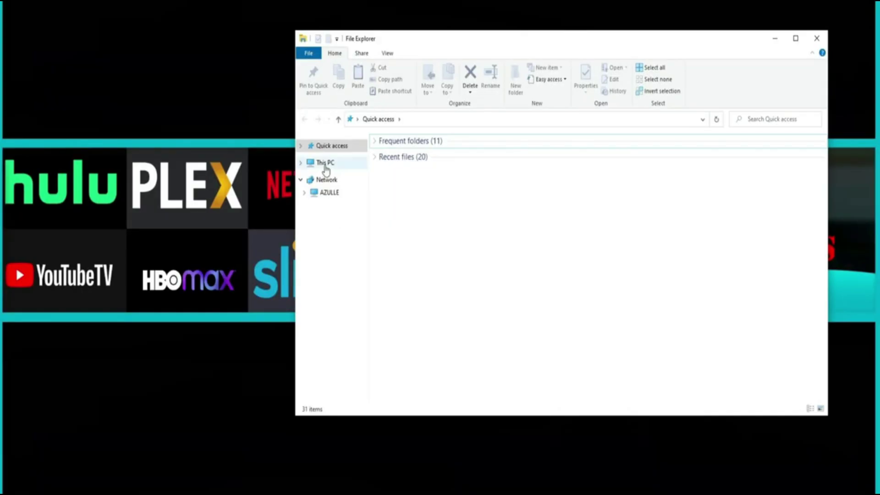
# Switch to File Explorer on the PC and start mapping network drive Z: with the folder address \\192.168.1.124
pyautogui.rightClick(326, 170)
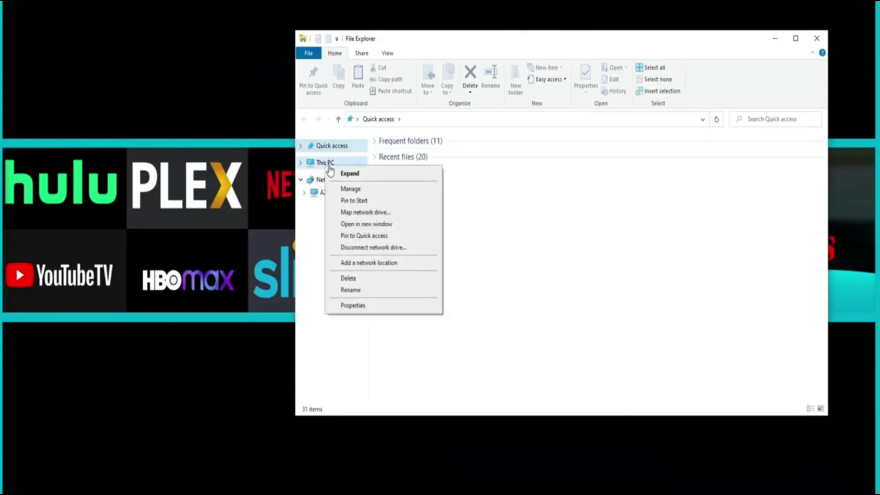
pyautogui.click(357, 213)
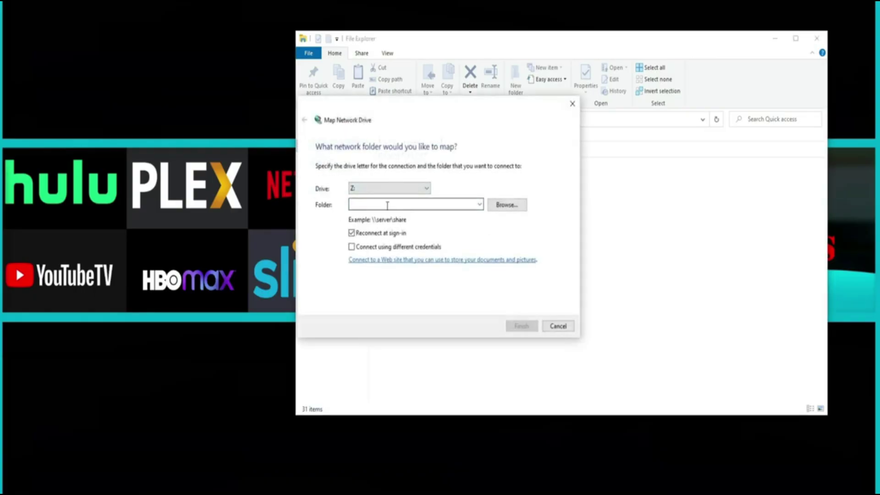
pyautogui.click(387, 206)
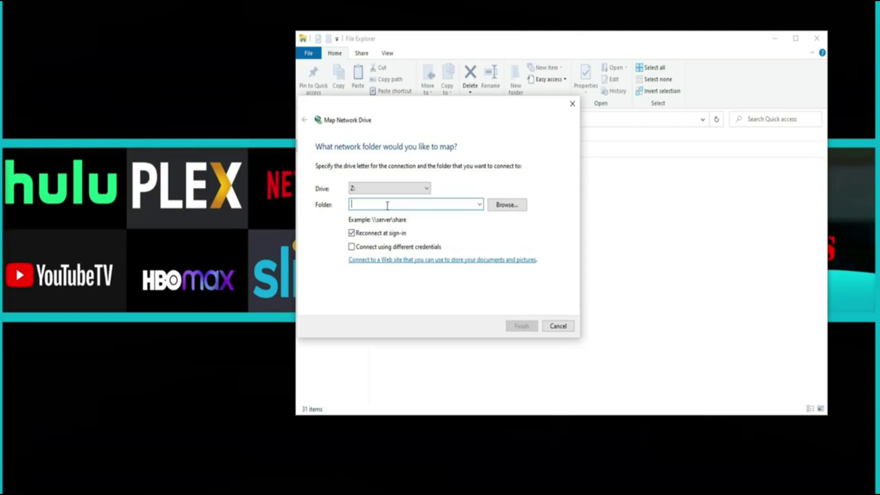
pyautogui.write('\\\\192.1')
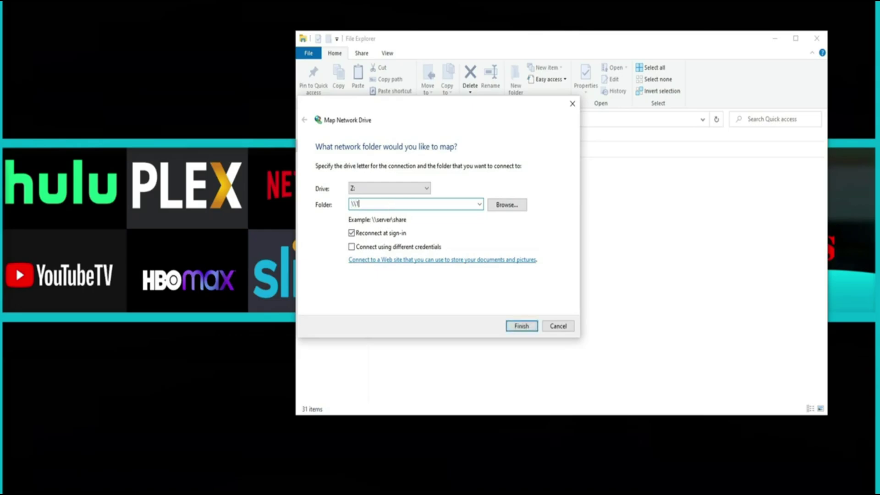
pyautogui.write('68.1.124')
# Choose the shared folder mojo 2 on 192.168.1.124 as the drive's target and finish the mapping
pyautogui.click(499, 208)
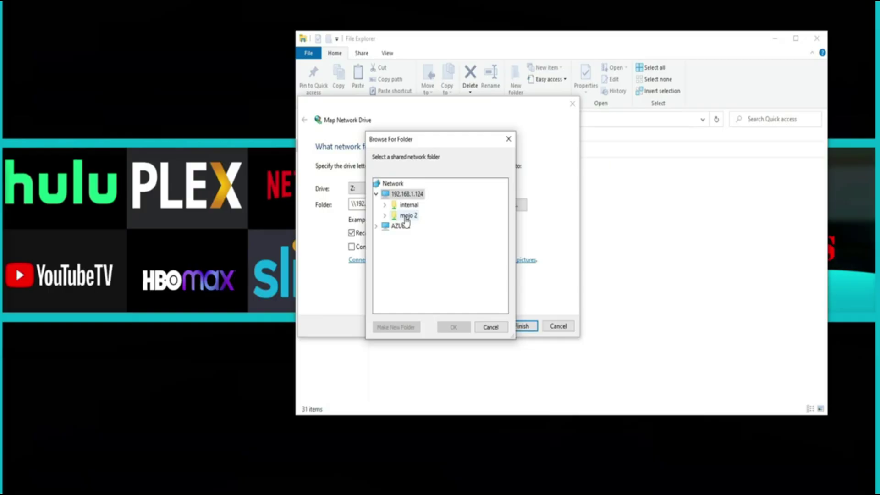
pyautogui.doubleClick(406, 217)
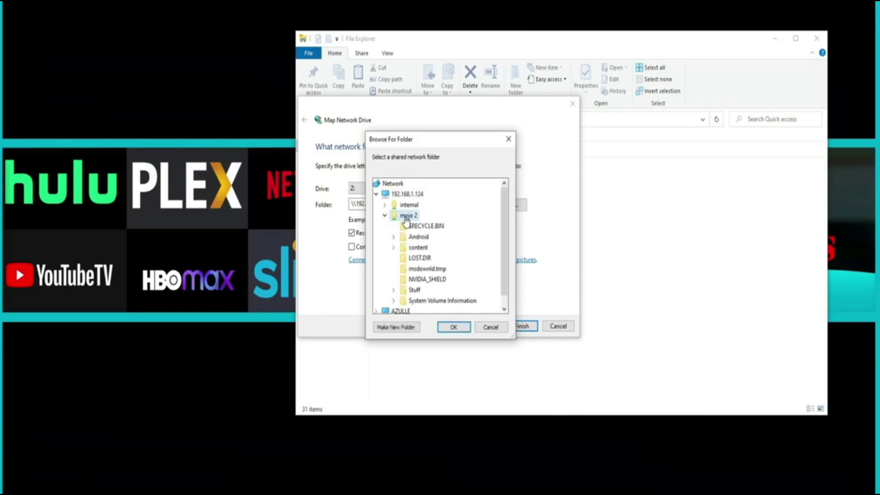
pyautogui.click(453, 327)
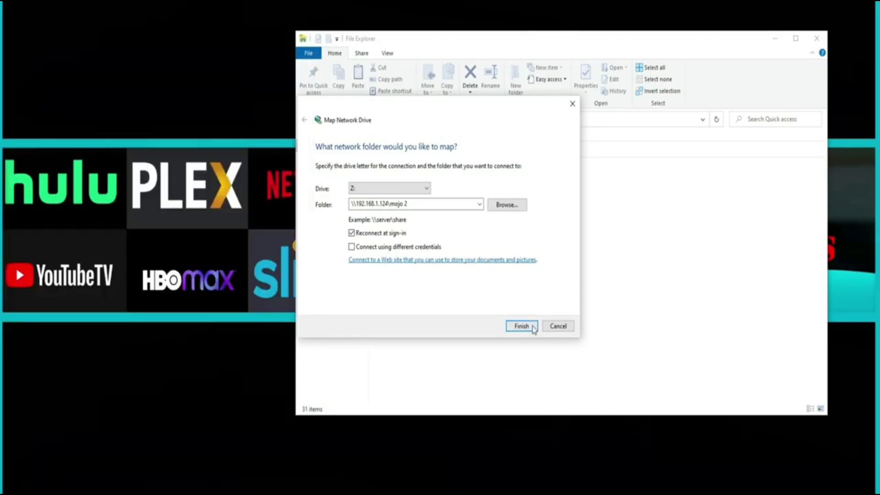
pyautogui.click(520, 325)
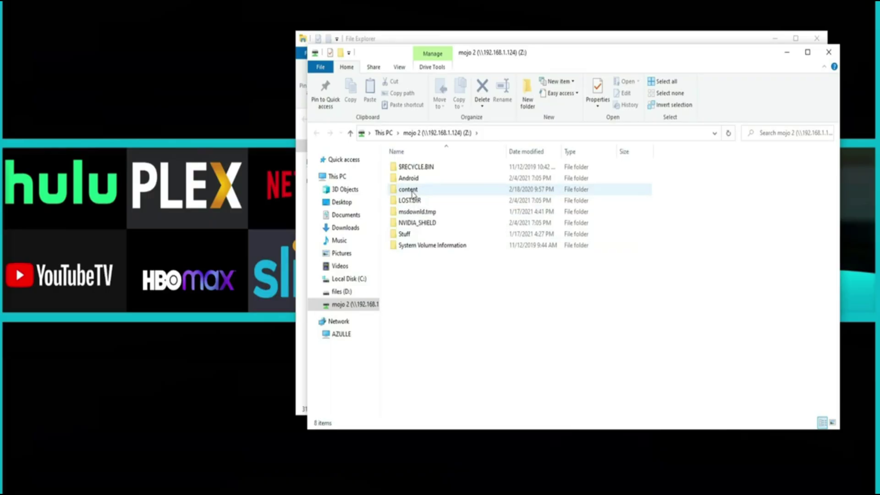
# Open the 4k folder inside the mapped drive's content folder and select the WILDLIFE IN 4K (ULTRA HD) 60fps video
pyautogui.doubleClick(412, 191)
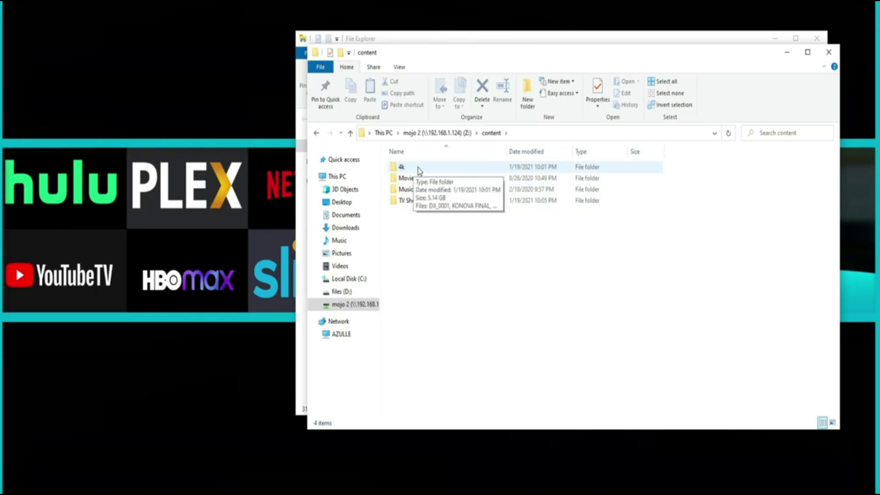
pyautogui.doubleClick(417, 168)
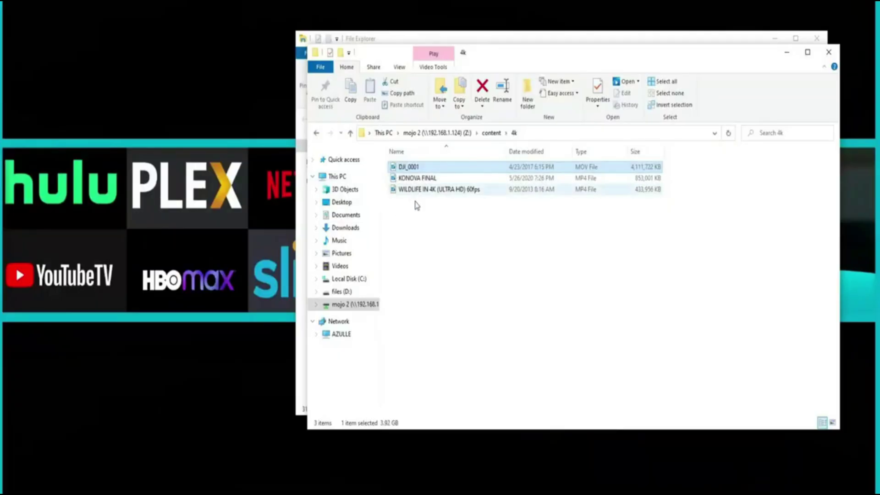
pyautogui.click(423, 192)
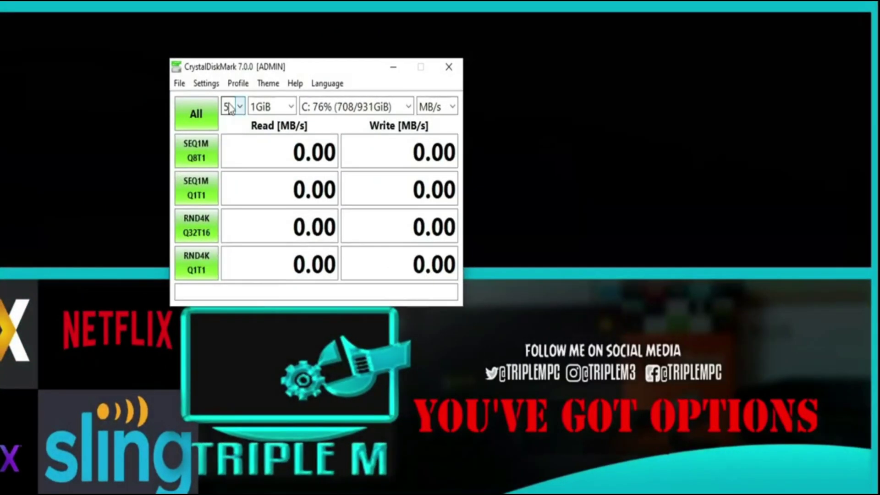
pyautogui.click(239, 106)
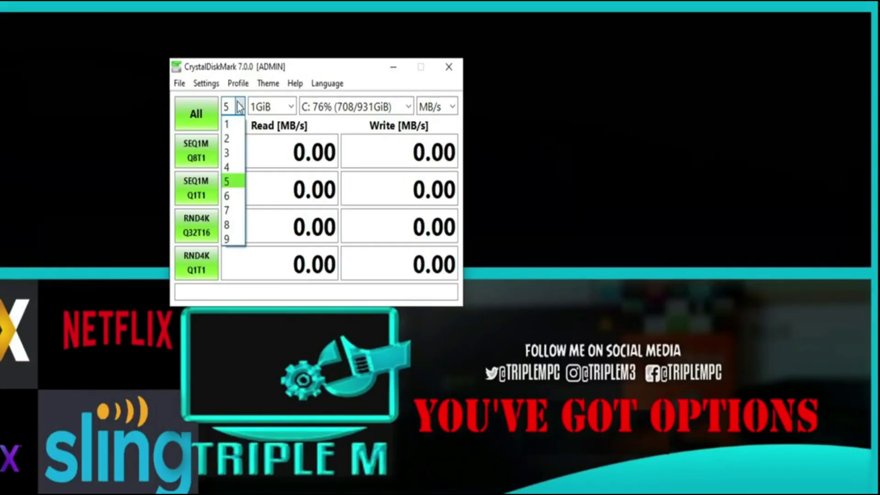
pyautogui.click(240, 106)
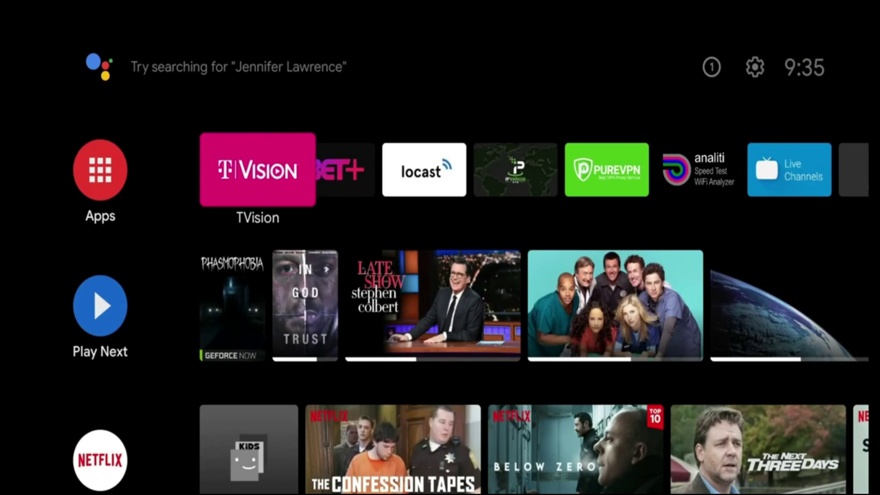
# Switch to the SHIELD home screen and open the Device Preferences page from the system settings
pyautogui.press('Up')
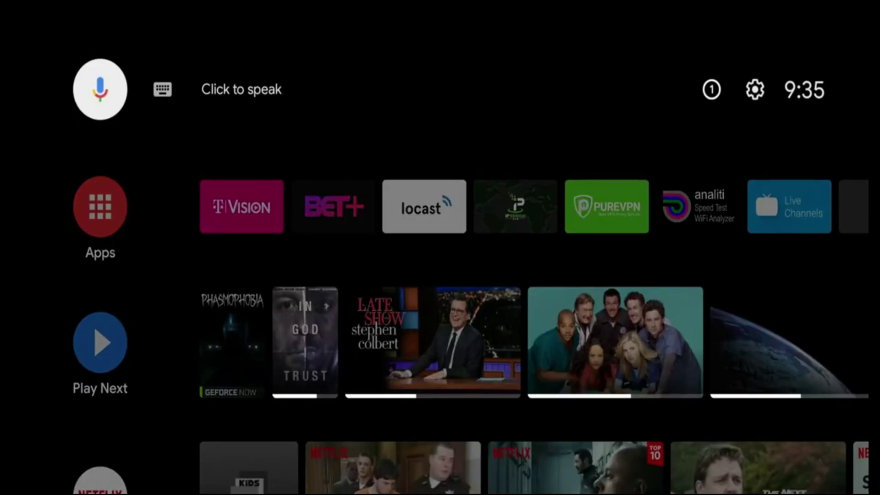
pyautogui.press('Right')
pyautogui.press('Right')
pyautogui.press('Right')
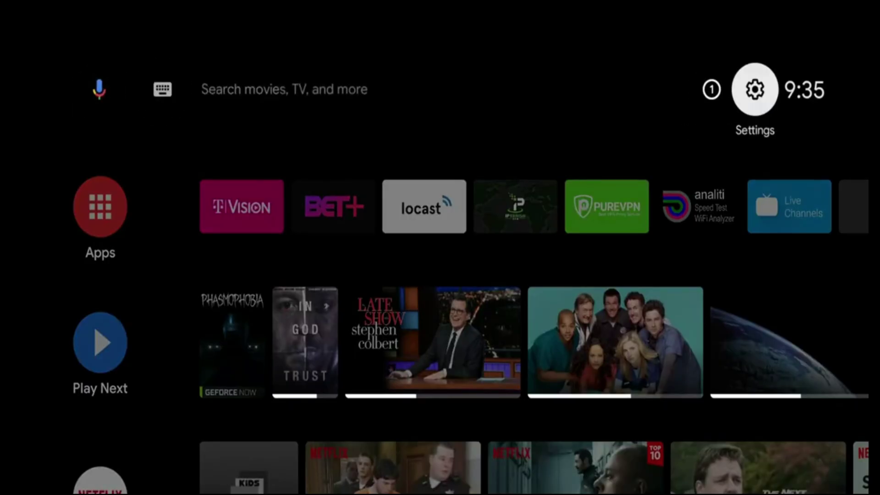
pyautogui.press('Return')
pyautogui.press('Down')
pyautogui.press('Down')
pyautogui.press('Down')
pyautogui.press('Down')
pyautogui.press('Down')
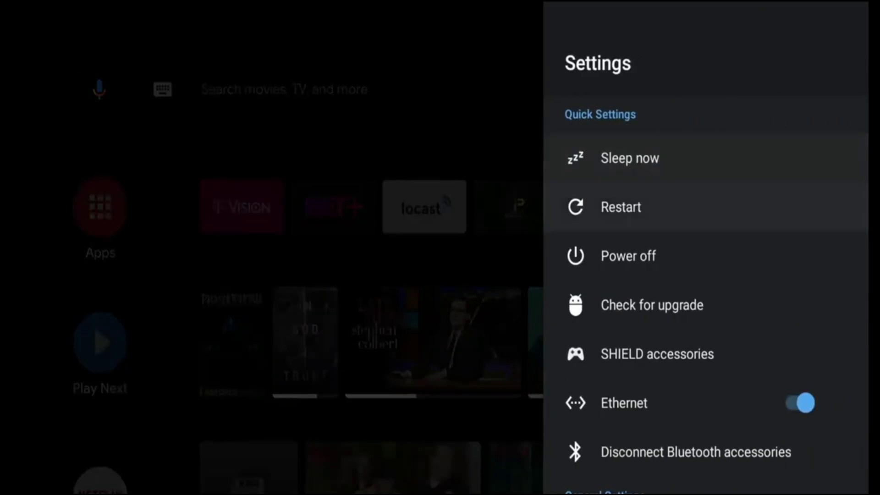
pyautogui.press('Down')
pyautogui.press('Down')
pyautogui.press('Down')
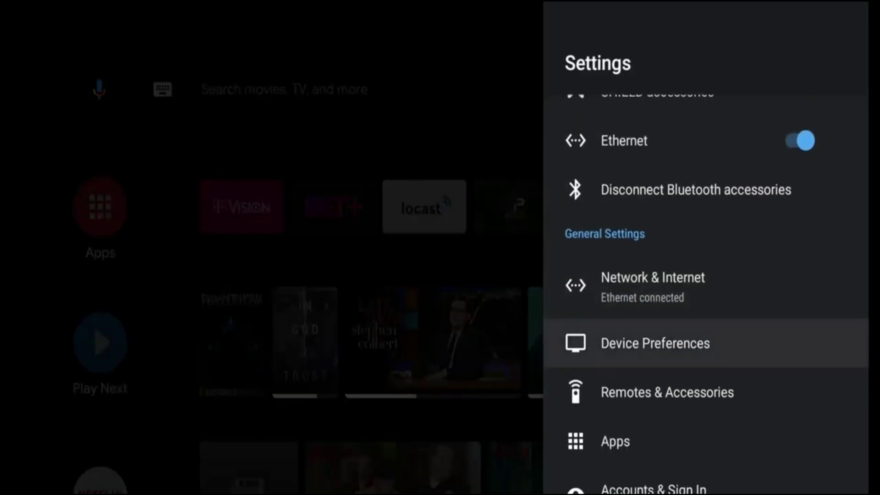
pyautogui.press('Return')
# Open the Storage page from the device preferences
pyautogui.press('Down')
pyautogui.press('Down')
pyautogui.press('Down')
pyautogui.press('Down')
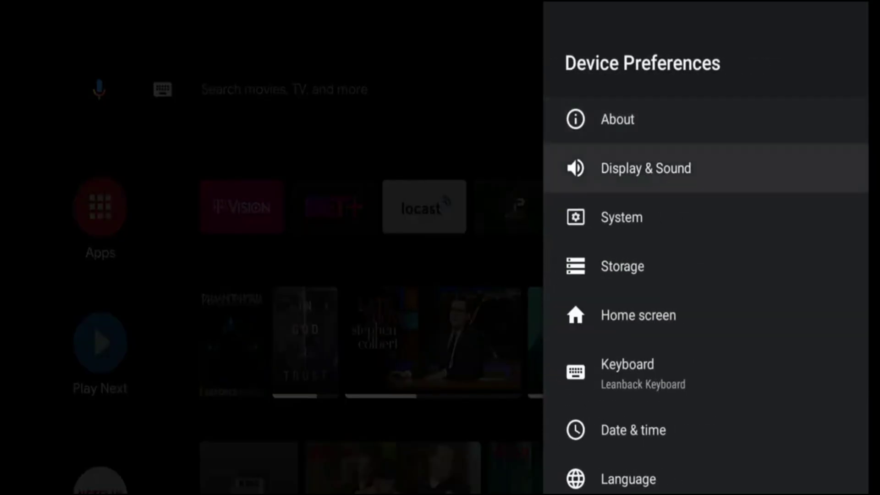
pyautogui.press('Up')
pyautogui.press('Return')
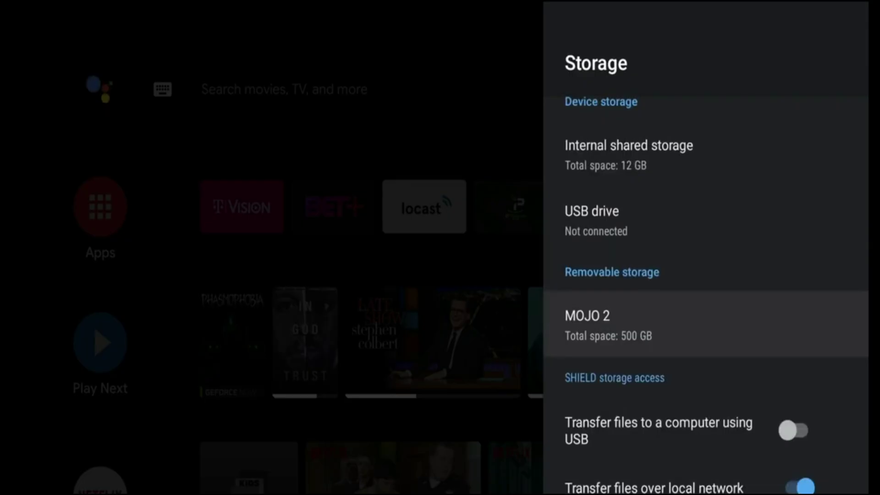
# Open the Mount network storage page from the SHIELD storage access options
pyautogui.press('Up')
pyautogui.press('Down')
pyautogui.press('Down')
pyautogui.press('Down')
pyautogui.press('Down')
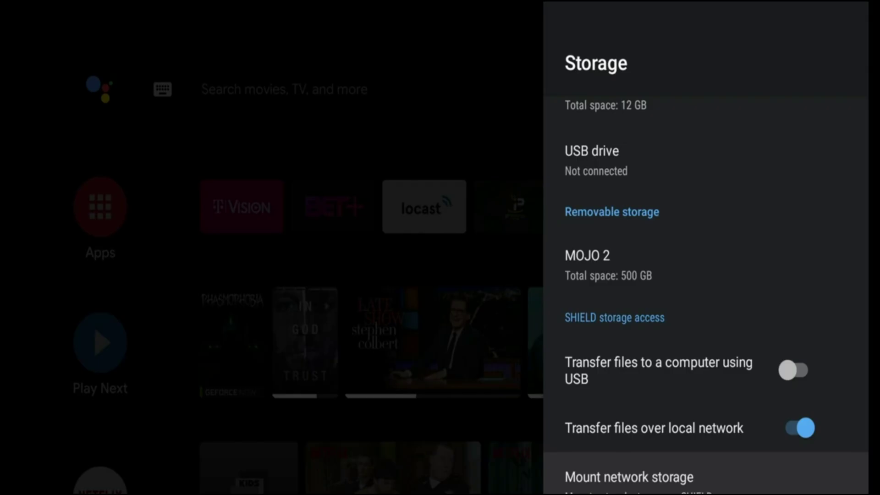
pyautogui.press('Return')
# Review the available network storage devices and the option to add one manually, and leave the page
pyautogui.press('Down')
pyautogui.press('Up')
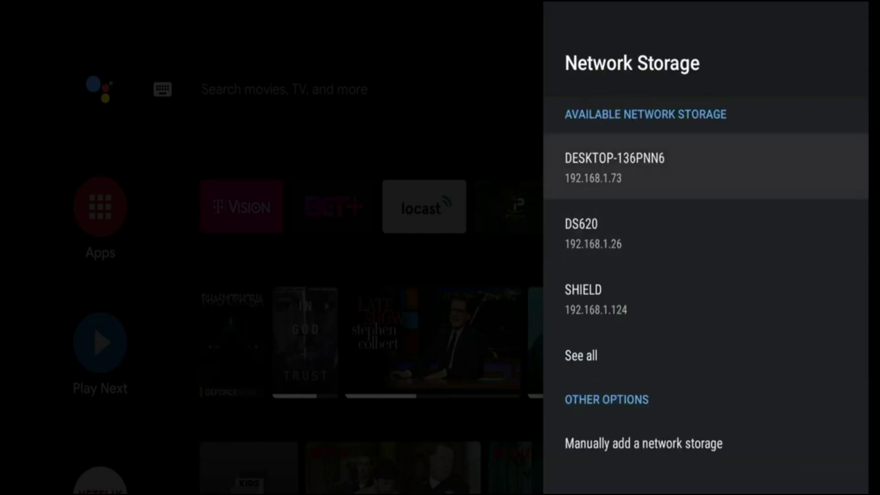
pyautogui.press('Down')
pyautogui.press('Down')
pyautogui.press('Up')
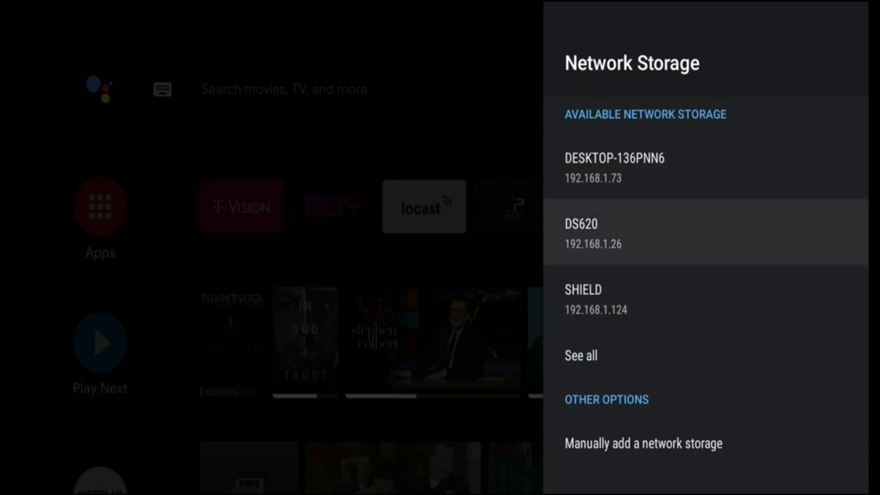
pyautogui.press('Down')
pyautogui.press('Down')
pyautogui.press('Down')
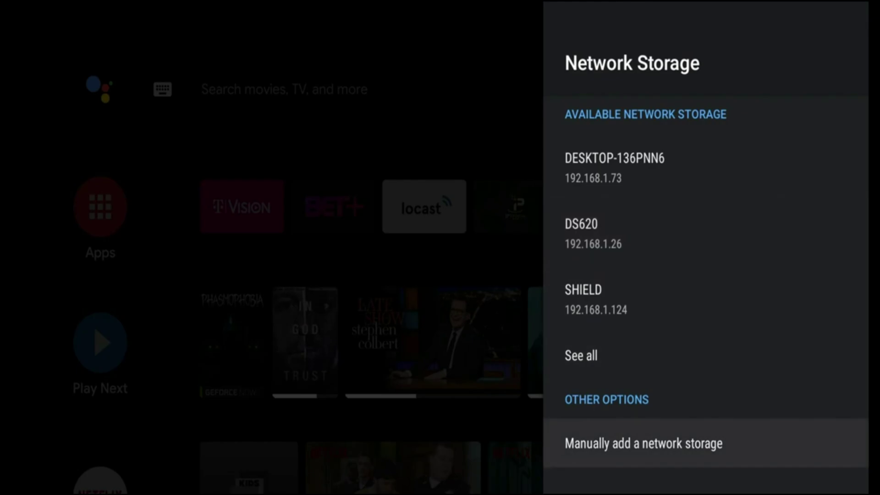
pyautogui.press('Escape')
pyautogui.press('XF86AudioRaiseVolume')
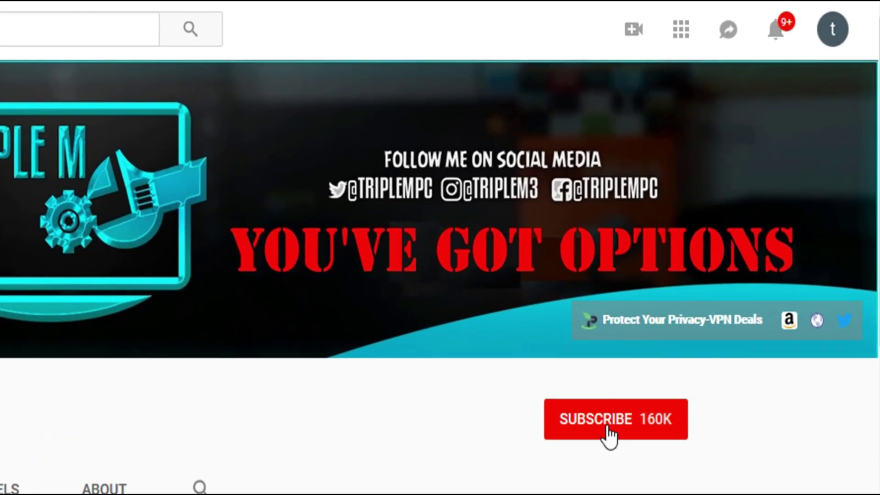
# Switch to the Triple M channel page on YouTube, subscribe to the channel and turn on its notifications
pyautogui.click(605, 427)
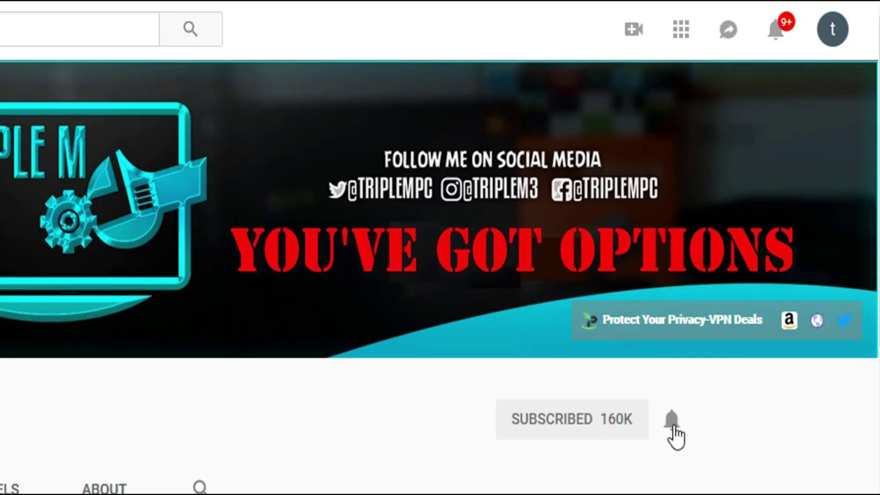
pyautogui.click(671, 424)
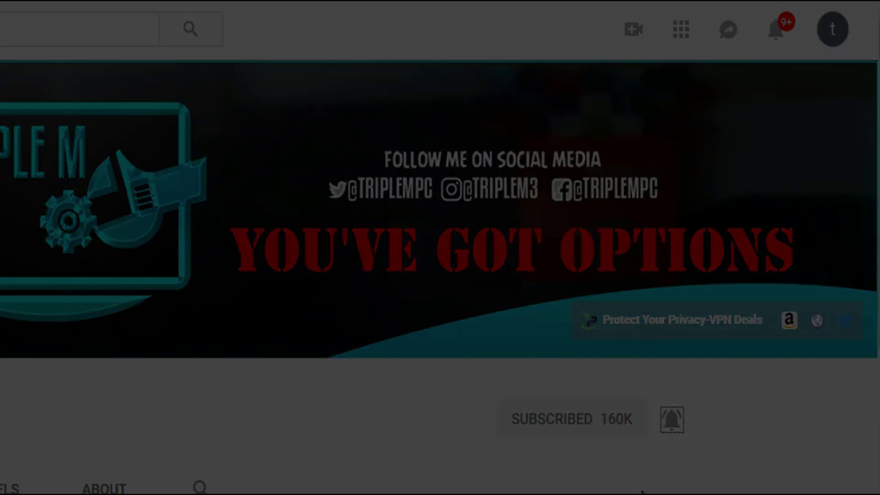